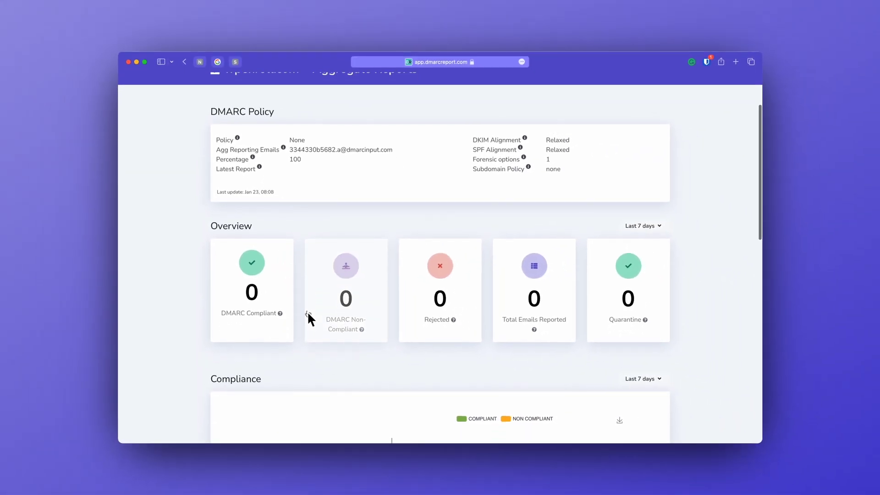
{"action": "scroll", "coordinate": [308, 317], "scroll_direction": "down", "scroll_amount": 1}
{"action": "scroll", "coordinate": [308, 318], "scroll_direction": "down", "scroll_amount": 1}
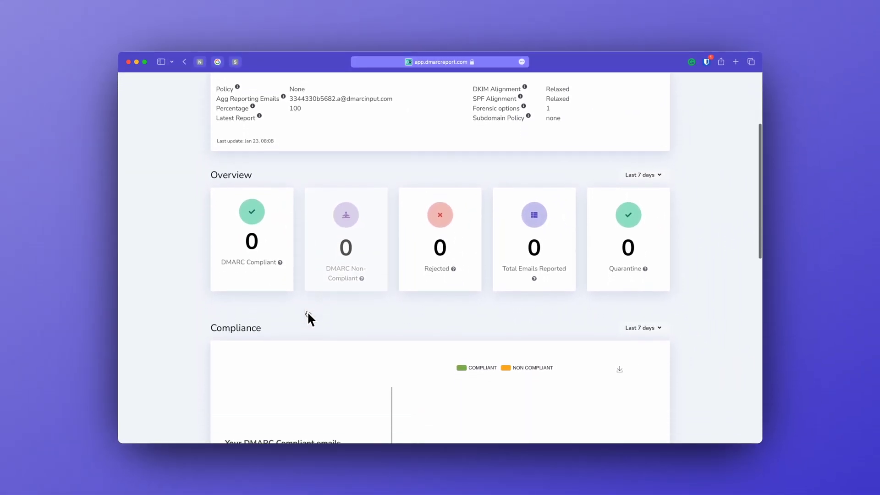
{"action": "scroll", "coordinate": [308, 318], "scroll_direction": "down", "scroll_amount": 2}
{"action": "scroll", "coordinate": [308, 318], "scroll_direction": "down", "scroll_amount": 2}
{"action": "scroll", "coordinate": [308, 317], "scroll_direction": "down", "scroll_amount": 1}
{"action": "scroll", "coordinate": [308, 317], "scroll_direction": "down", "scroll_amount": 1}
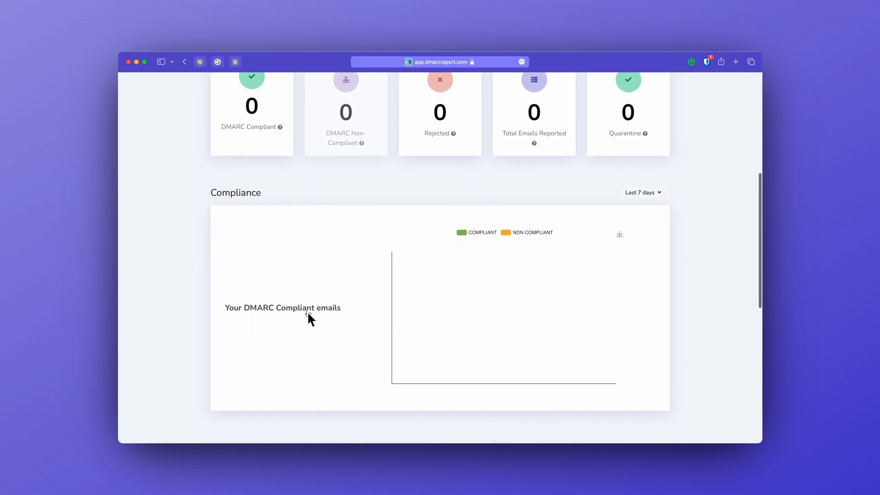
{"action": "scroll", "coordinate": [308, 317], "scroll_direction": "down", "scroll_amount": 1}
{"action": "scroll", "coordinate": [308, 317], "scroll_direction": "down", "scroll_amount": 2}
{"action": "scroll", "coordinate": [309, 318], "scroll_direction": "down", "scroll_amount": 2}
{"action": "scroll", "coordinate": [308, 317], "scroll_direction": "down", "scroll_amount": 1}
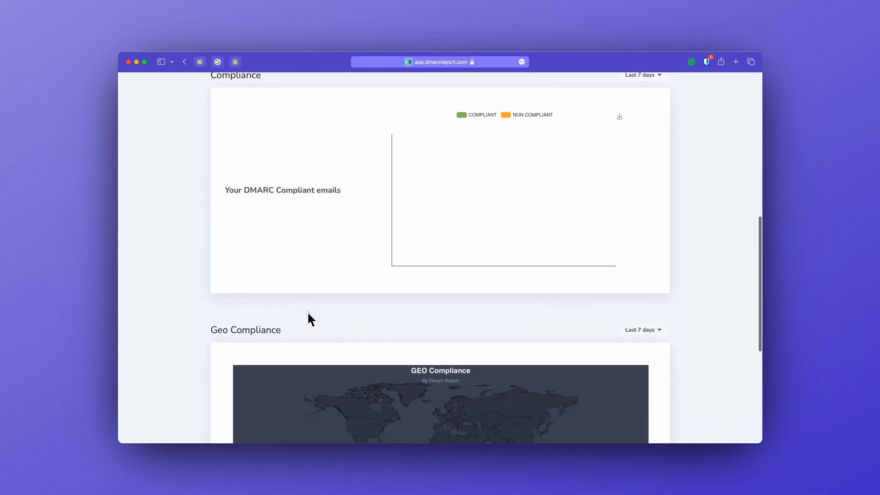
{"action": "scroll", "coordinate": [308, 317], "scroll_direction": "down", "scroll_amount": 4}
{"action": "scroll", "coordinate": [236, 323], "scroll_direction": "up", "scroll_amount": 1}
{"action": "scroll", "coordinate": [212, 319], "scroll_direction": "up", "scroll_amount": 3}
{"action": "scroll", "coordinate": [212, 318], "scroll_direction": "up", "scroll_amount": 5}
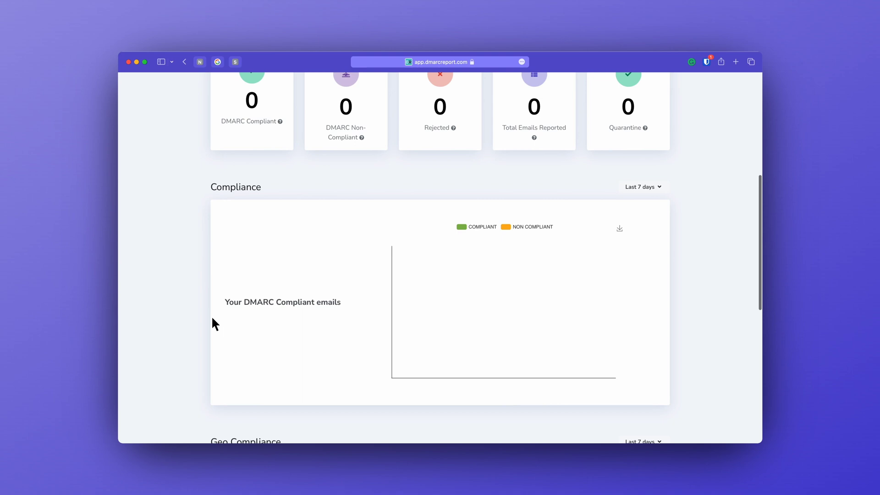
{"action": "scroll", "coordinate": [212, 319], "scroll_direction": "up", "scroll_amount": 3}
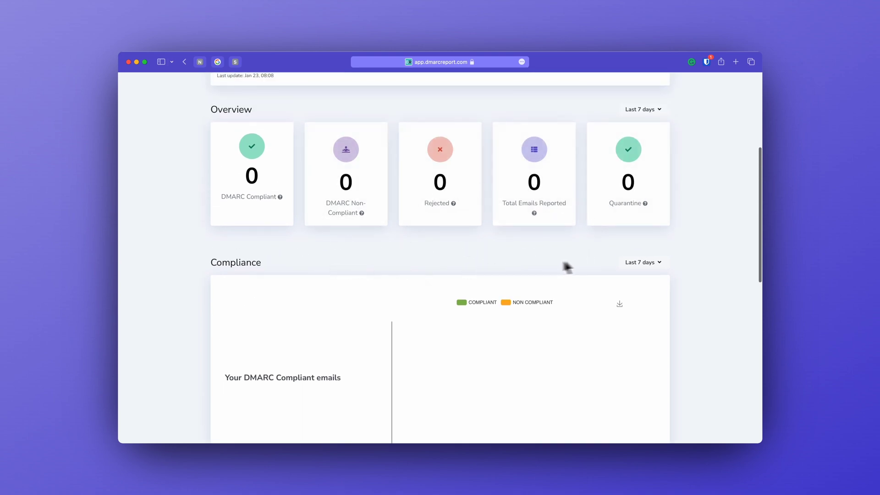
{"action": "scroll", "coordinate": [586, 261], "scroll_direction": "up", "scroll_amount": 1}
{"action": "scroll", "coordinate": [587, 263], "scroll_direction": "up", "scroll_amount": 1}
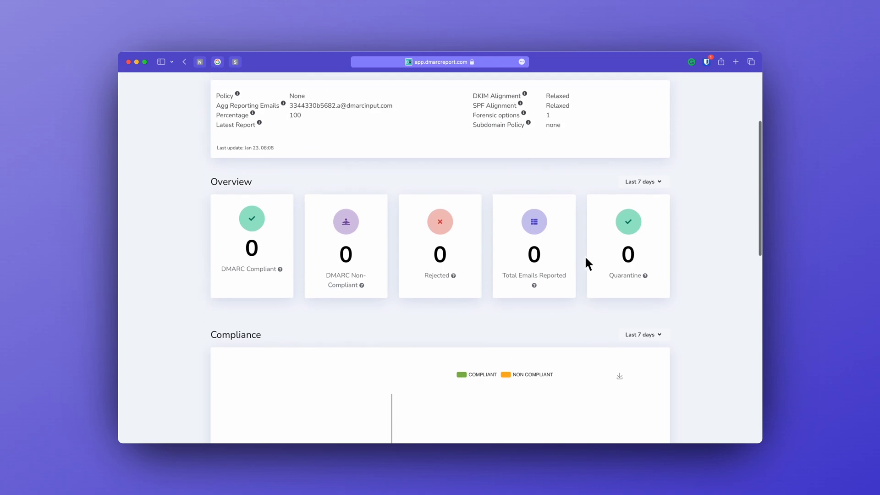
{"action": "scroll", "coordinate": [587, 259], "scroll_direction": "up", "scroll_amount": 2}
{"action": "scroll", "coordinate": [587, 260], "scroll_direction": "up", "scroll_amount": 1}
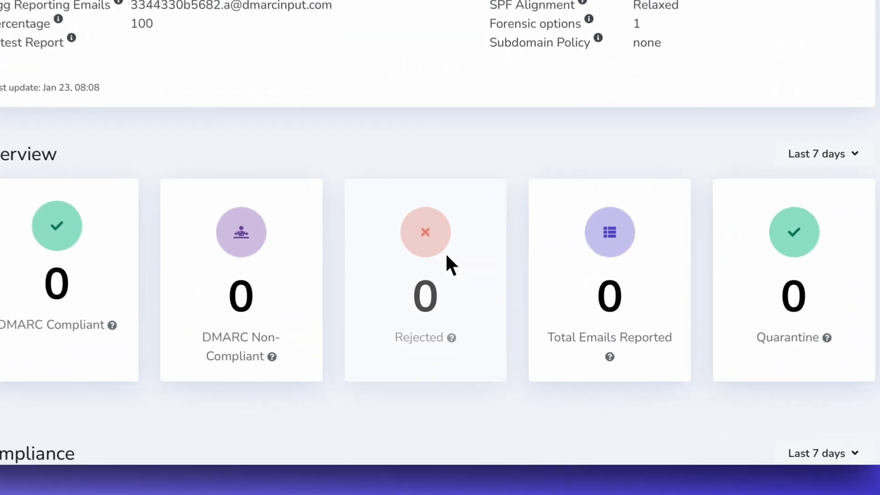
Filter rejected mail to the last 2 days, then review the domain's DMARC, SPF and DKIM records.
{"action": "left_click", "coordinate": [447, 256]}
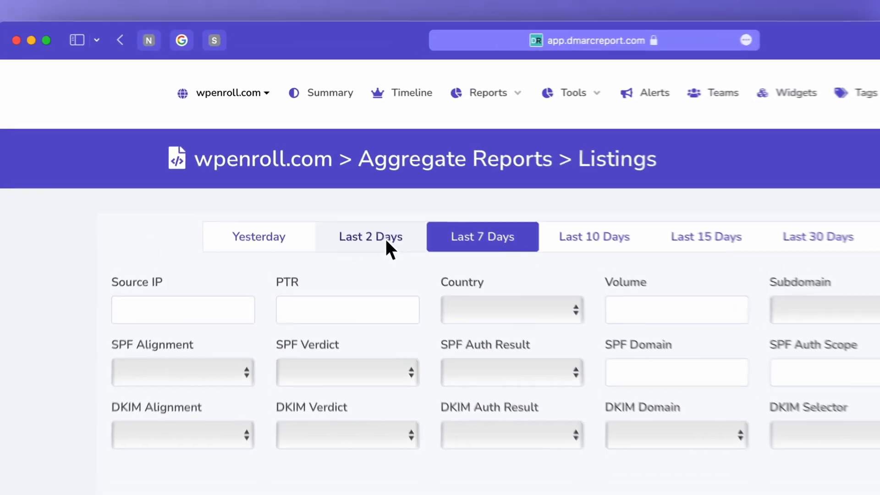
{"action": "left_click", "coordinate": [387, 241]}
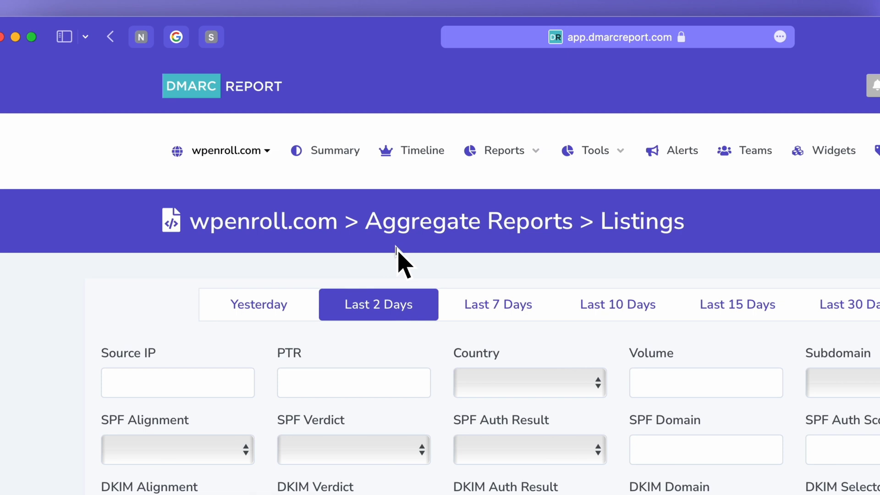
{"action": "left_click", "coordinate": [383, 185]}
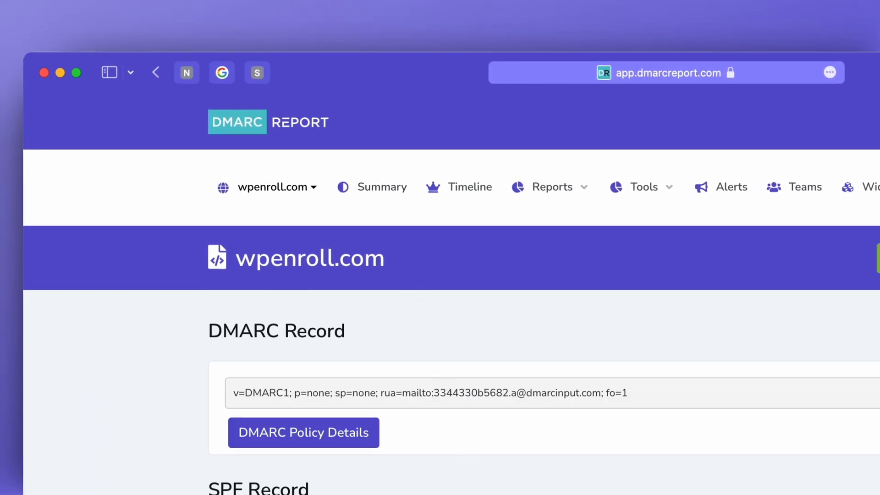
{"action": "scroll", "coordinate": [440, 293], "scroll_direction": "down", "scroll_amount": 2}
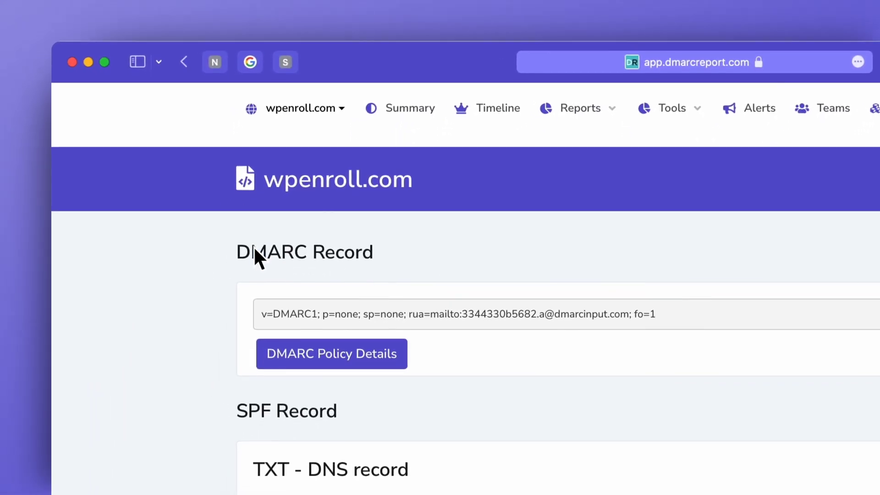
{"action": "left_click_drag", "start_coordinate": [255, 250], "coordinate": [349, 255]}
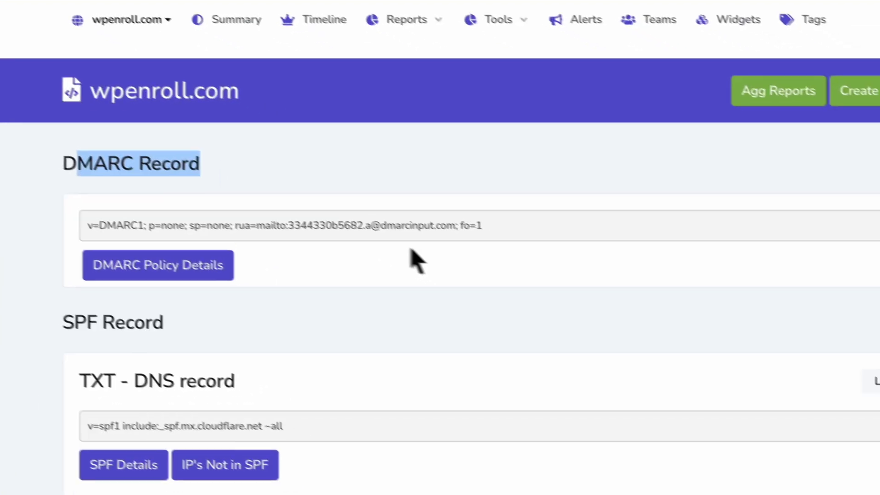
{"action": "left_click", "coordinate": [426, 256]}
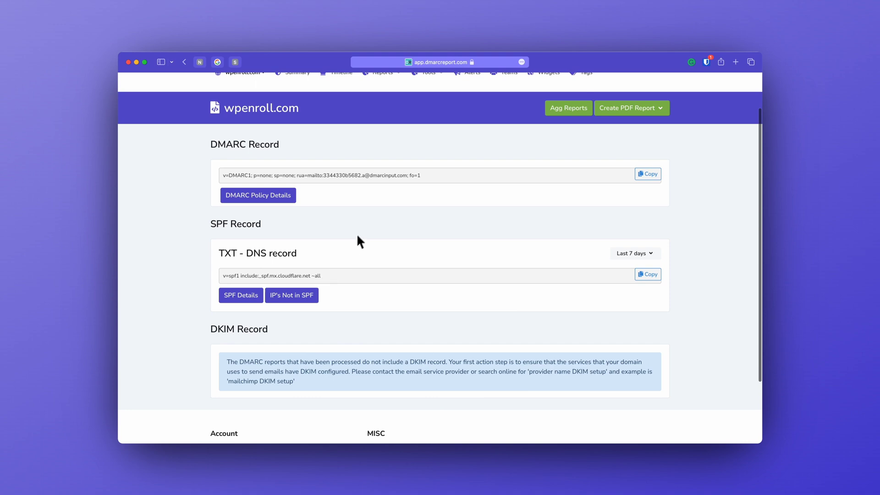
{"action": "scroll", "coordinate": [358, 236], "scroll_direction": "up", "scroll_amount": 2}
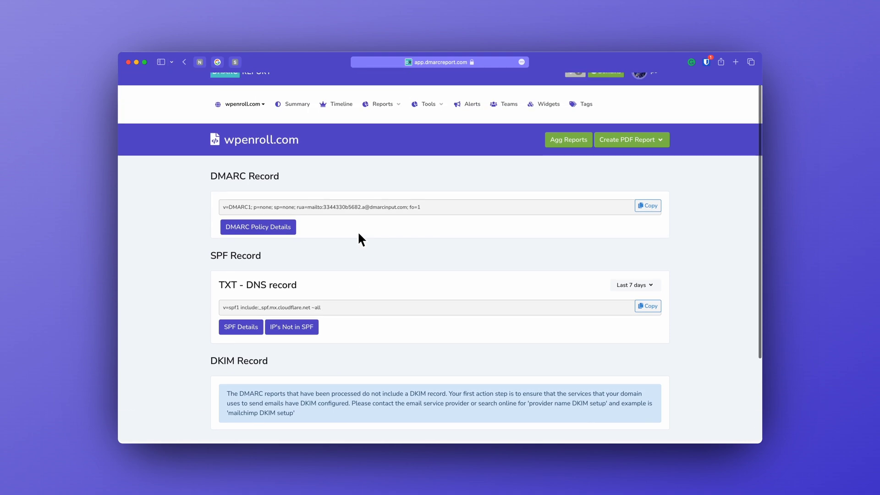
{"action": "scroll", "coordinate": [358, 236], "scroll_direction": "up", "scroll_amount": 1}
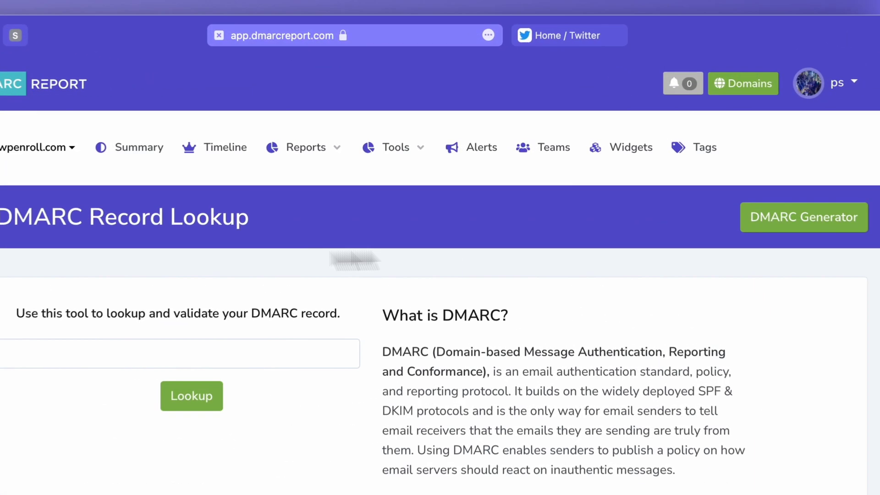
Browse the DMARC generator, DKIM lookup and SPF lookup tools in turn.
{"action": "left_click", "coordinate": [415, 147]}
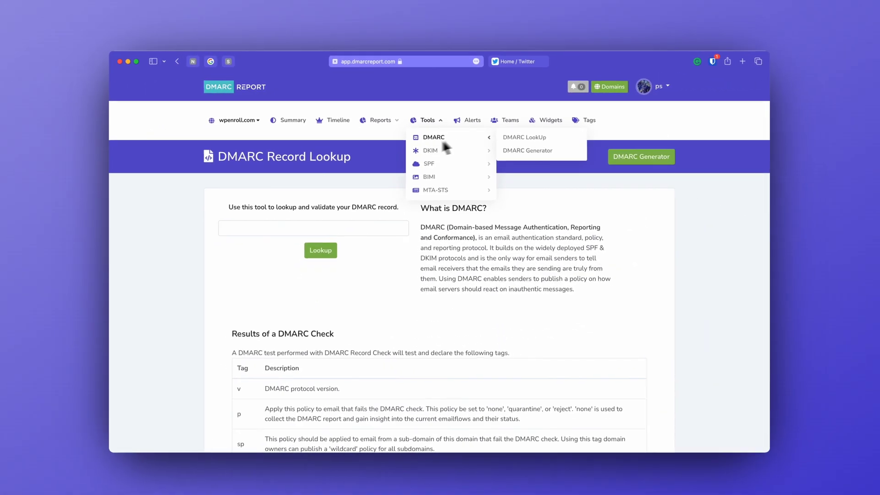
{"action": "left_click", "coordinate": [523, 151]}
{"action": "left_click", "coordinate": [428, 120]}
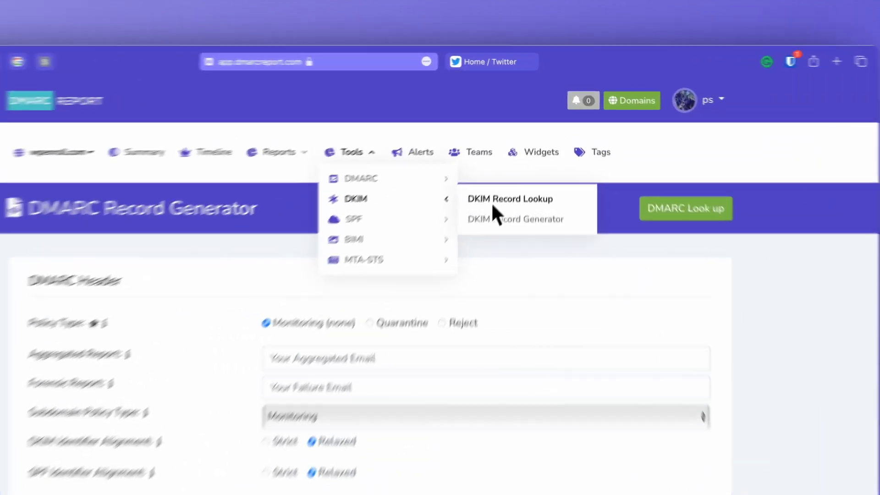
{"action": "left_click", "coordinate": [477, 246]}
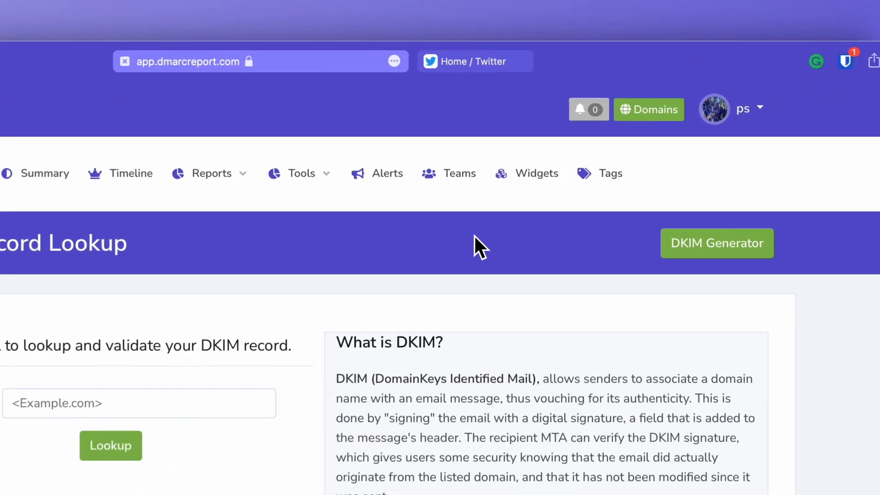
{"action": "left_click", "coordinate": [317, 176]}
{"action": "mouse_move", "coordinate": [299, 260]}
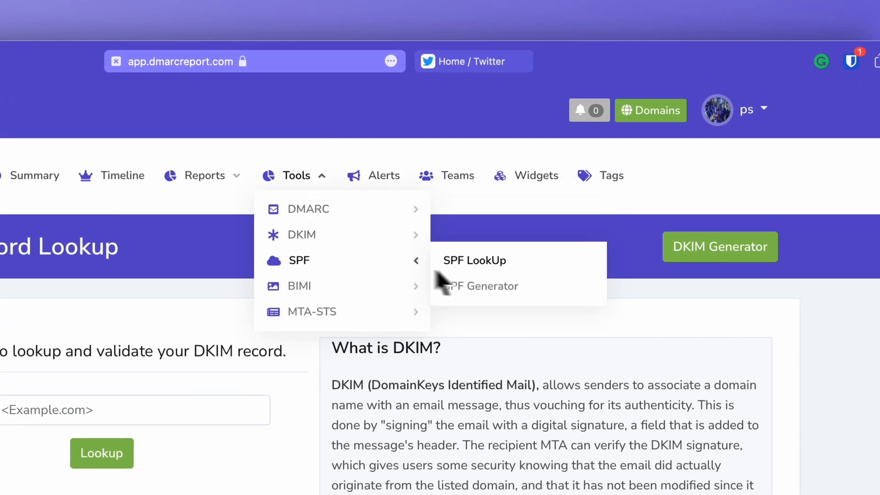
{"action": "left_click", "coordinate": [475, 261]}
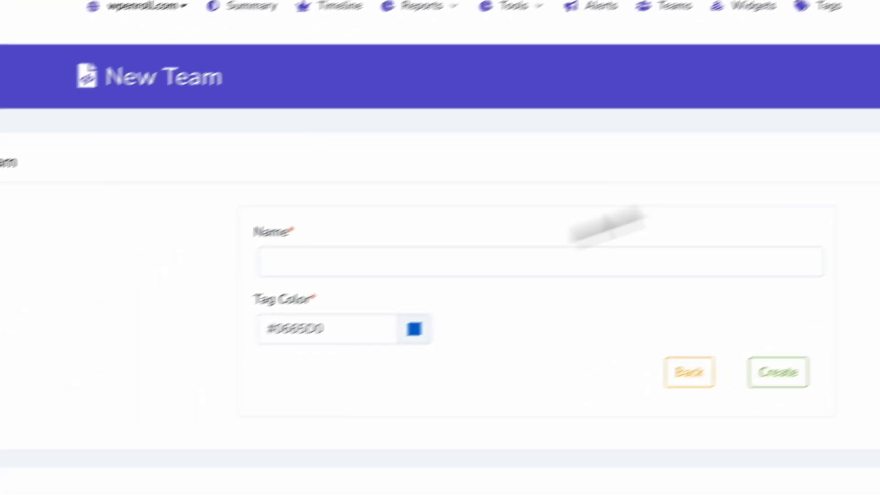
Create a new team named 'Marketing team'.
{"action": "left_click", "coordinate": [408, 250]}
{"action": "type", "text": "Mar"}
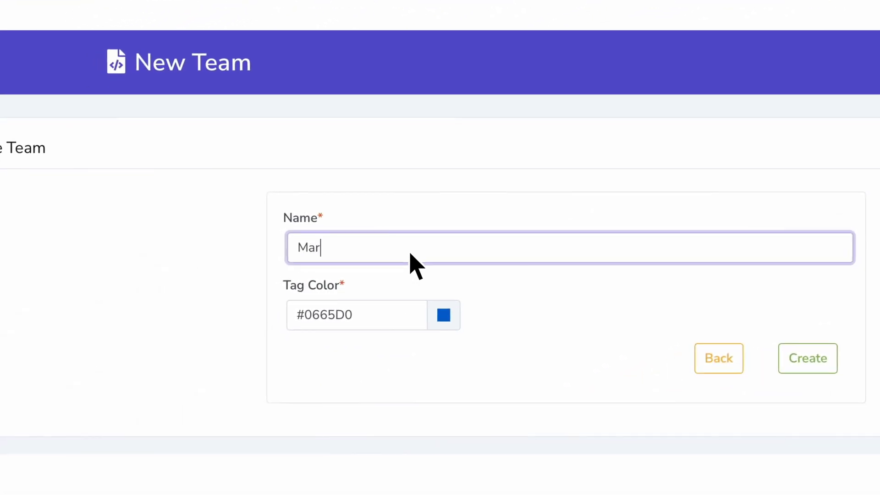
{"action": "type", "text": "keting team"}
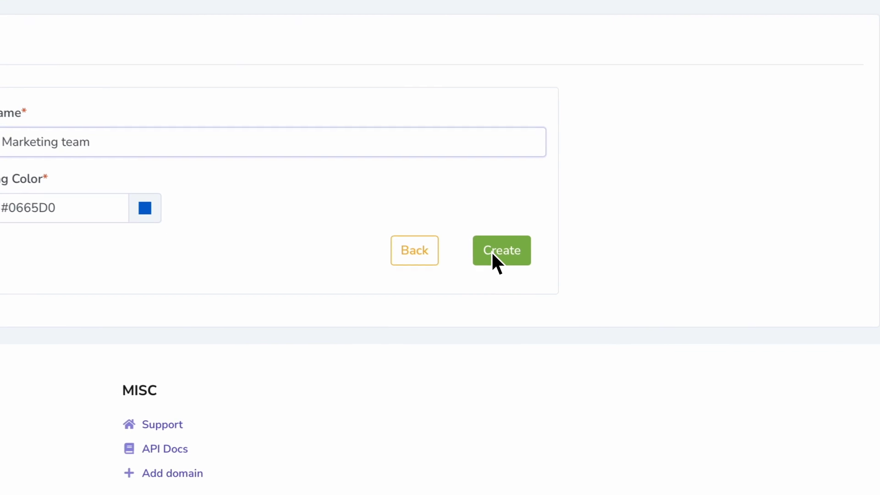
{"action": "left_click", "coordinate": [561, 303]}
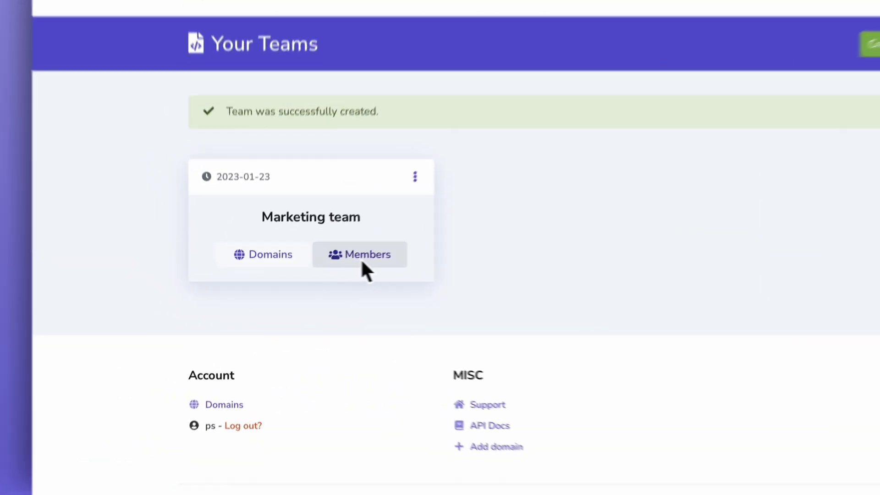
Start adding a Marketing team member with Edit domain and Add User permissions.
{"action": "left_click", "coordinate": [362, 258]}
{"action": "left_click", "coordinate": [690, 257]}
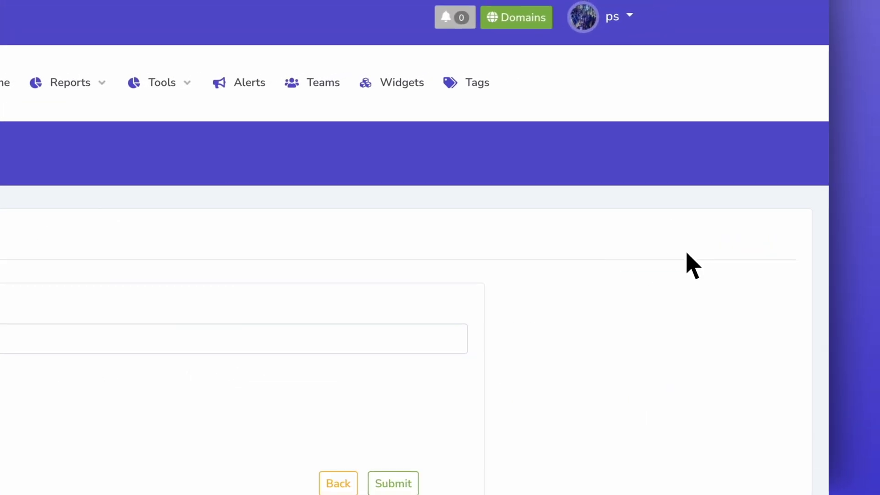
{"action": "left_click", "coordinate": [398, 237]}
{"action": "left_click", "coordinate": [383, 262]}
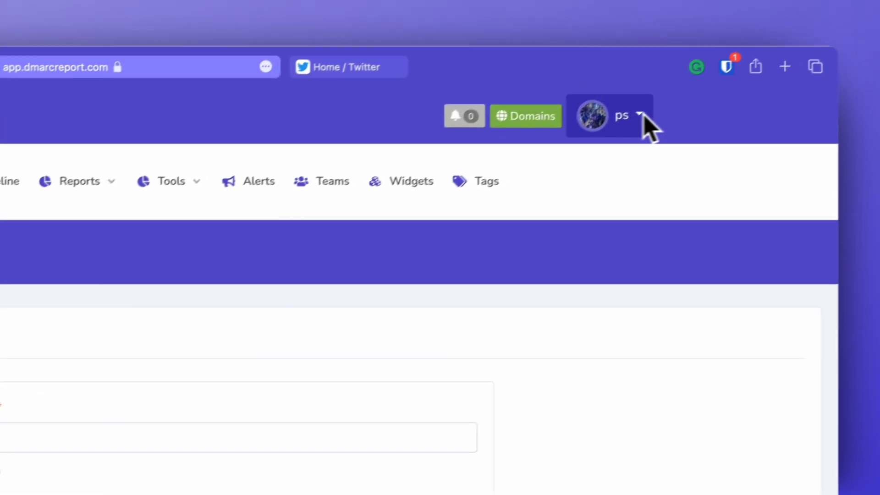
Open a new widget form and set its time window to the last 7 days.
{"action": "left_click", "coordinate": [646, 76]}
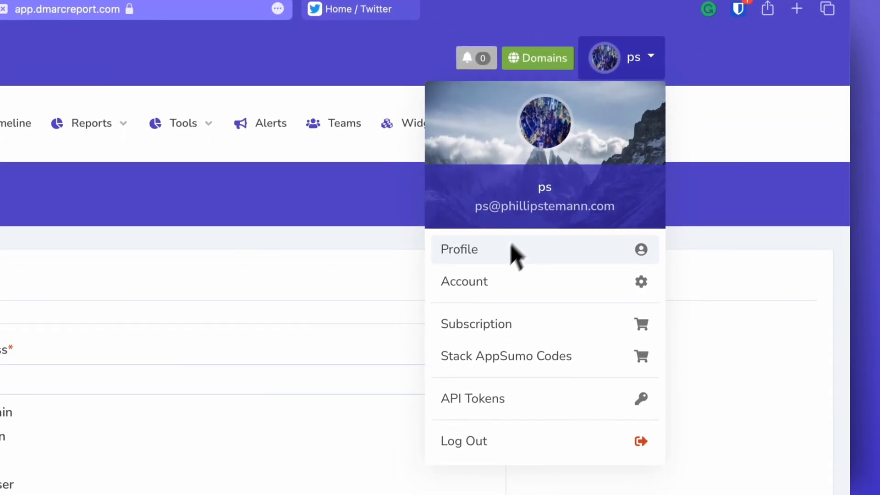
{"action": "left_click", "coordinate": [515, 251]}
{"action": "scroll", "coordinate": [589, 185], "scroll_direction": "down", "scroll_amount": 3}
{"action": "scroll", "coordinate": [589, 185], "scroll_direction": "down", "scroll_amount": 3}
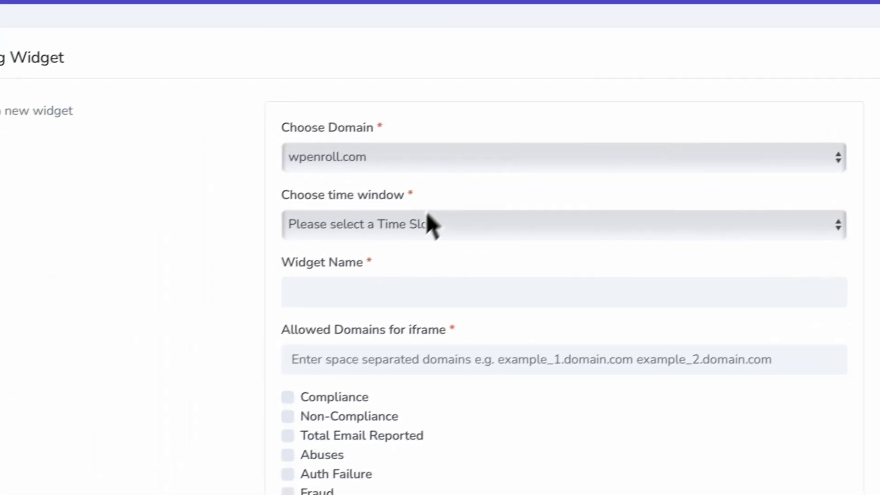
{"action": "left_click", "coordinate": [427, 224]}
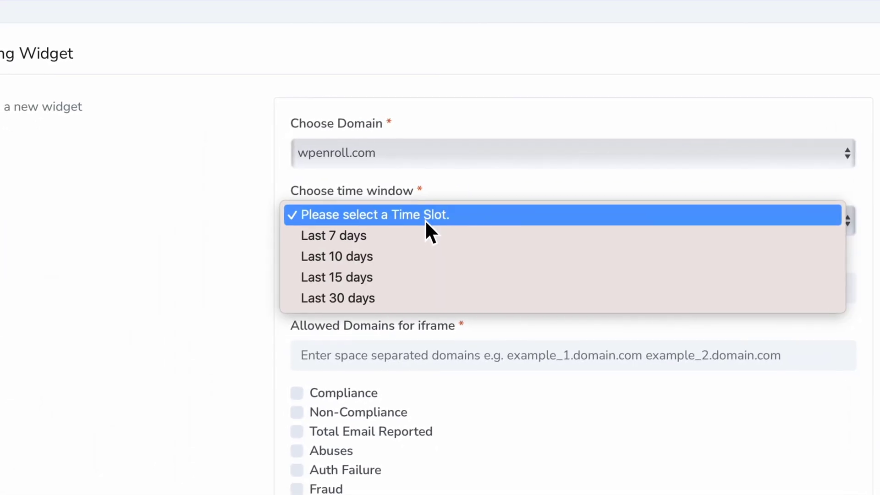
Name the widget 'Non-compliance', tick the Non-Compliance metric, and allow domain wpenroll.com.
{"action": "left_click", "coordinate": [389, 287]}
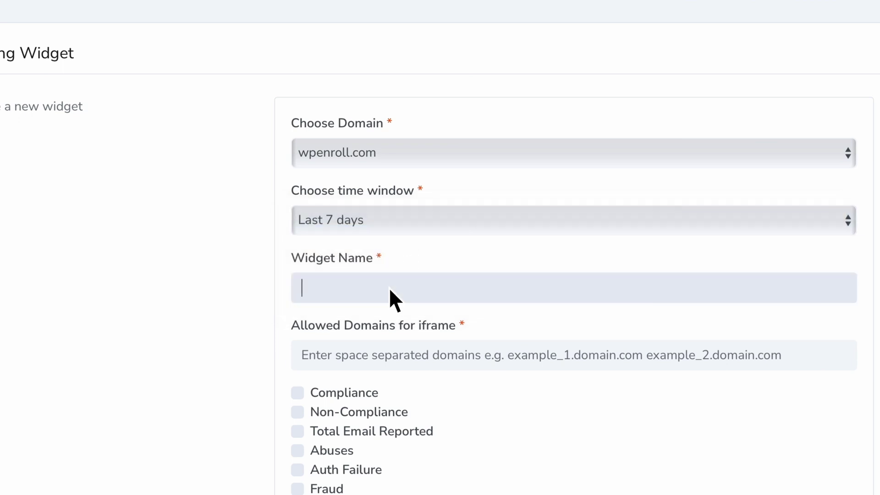
{"action": "type", "text": "Non-co"}
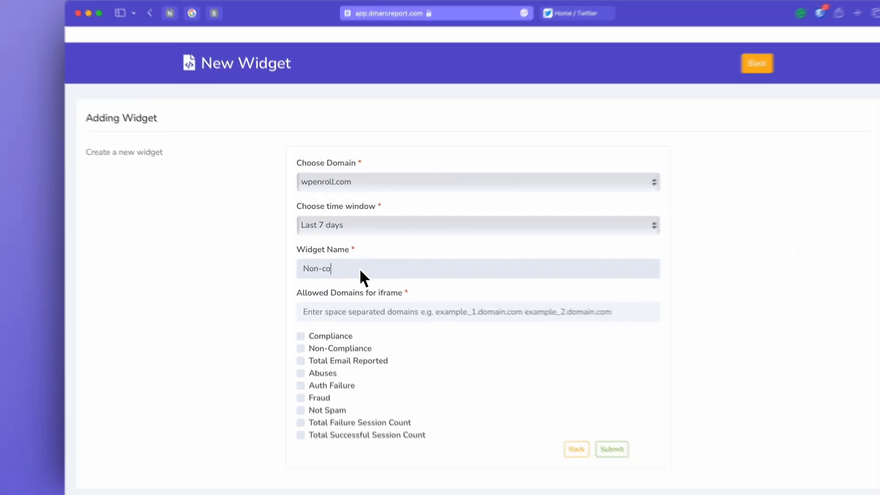
{"action": "type", "text": "mpli"}
{"action": "type", "text": "ance"}
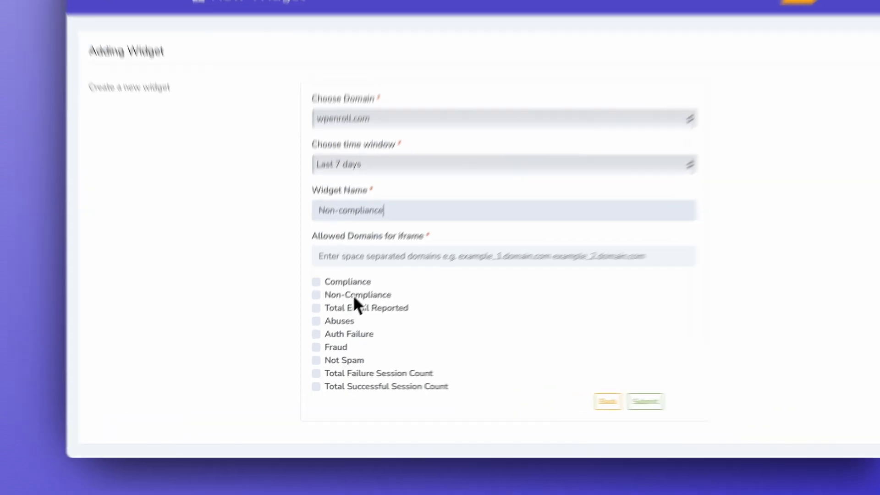
{"action": "left_click", "coordinate": [331, 325]}
{"action": "left_click", "coordinate": [366, 295]}
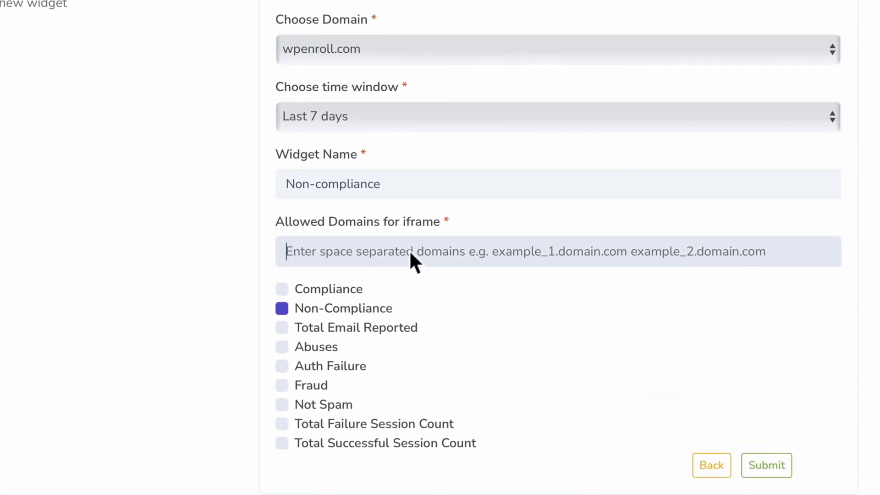
{"action": "type", "text": "wpenr"}
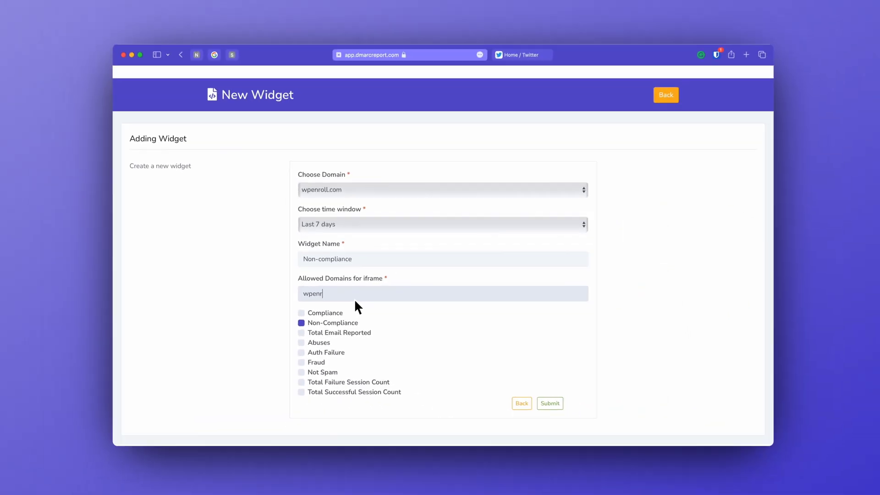
{"action": "type", "text": "oll.com"}
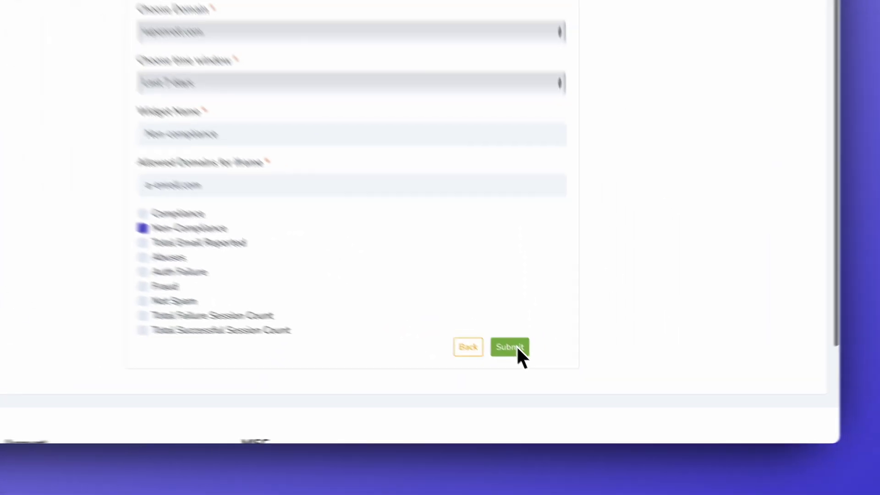
Submit the Non-compliance widget form to save it.
{"action": "left_click", "coordinate": [517, 348]}
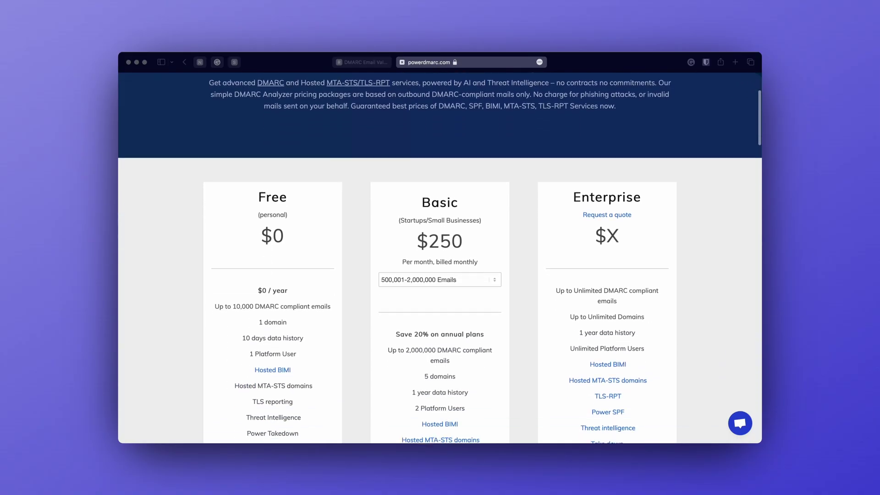
Scroll PowerDMARC's pricing page down to the Free, Basic and Enterprise feature lists.
{"action": "scroll", "coordinate": [440, 257], "scroll_direction": "down", "scroll_amount": 2}
{"action": "scroll", "coordinate": [440, 257], "scroll_direction": "down", "scroll_amount": 2}
{"action": "scroll", "coordinate": [440, 257], "scroll_direction": "down", "scroll_amount": 1}
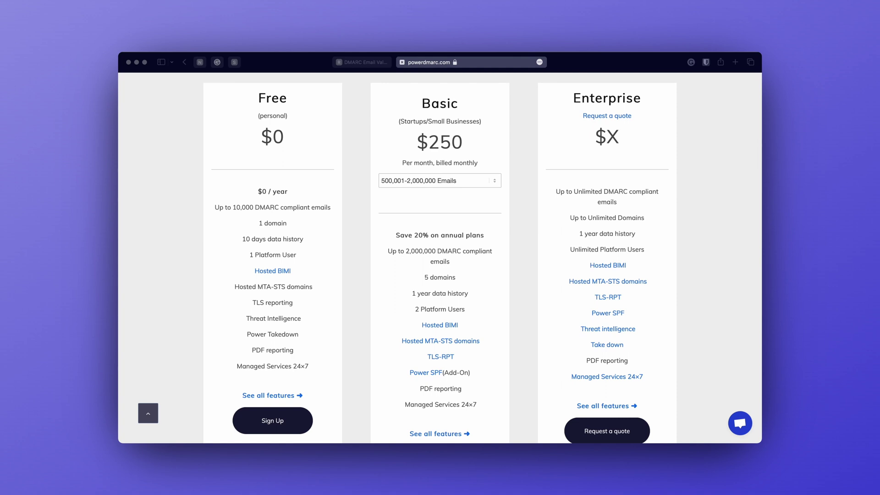
Scroll through OnDMARC's Basic to Enterprise plans, their core features and included limits.
{"action": "scroll", "coordinate": [440, 298], "scroll_direction": "down", "scroll_amount": 3}
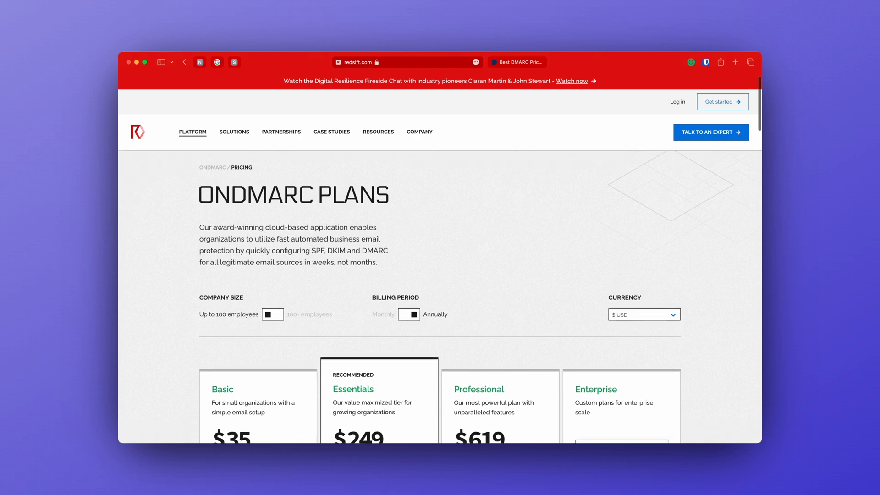
{"action": "scroll", "coordinate": [440, 298], "scroll_direction": "down", "scroll_amount": 2}
{"action": "scroll", "coordinate": [440, 298], "scroll_direction": "down", "scroll_amount": 3}
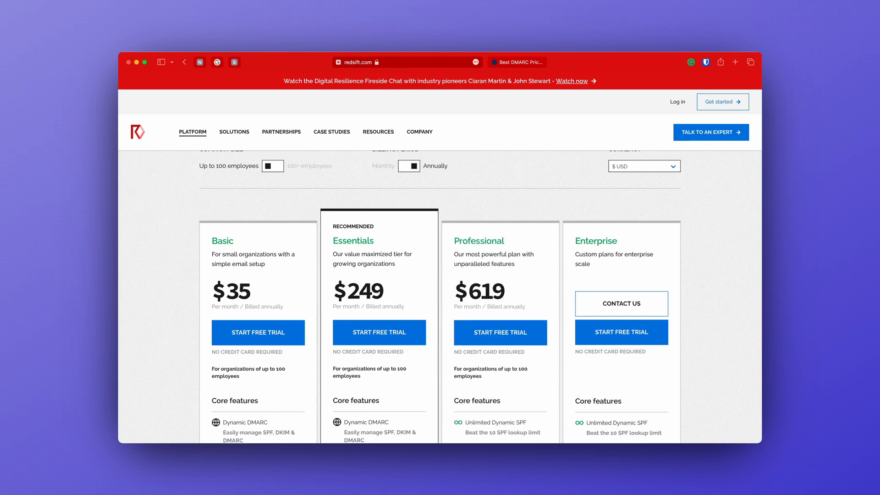
{"action": "scroll", "coordinate": [440, 298], "scroll_direction": "down", "scroll_amount": 4}
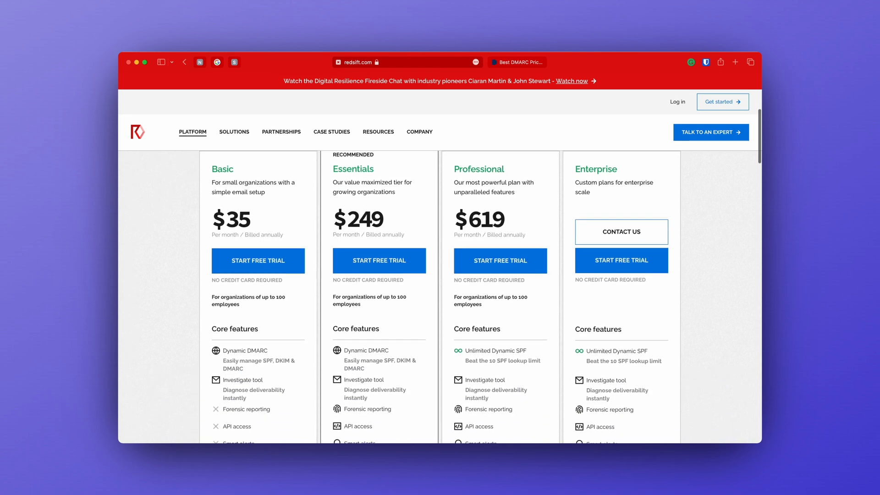
{"action": "scroll", "coordinate": [440, 298], "scroll_direction": "down", "scroll_amount": 3}
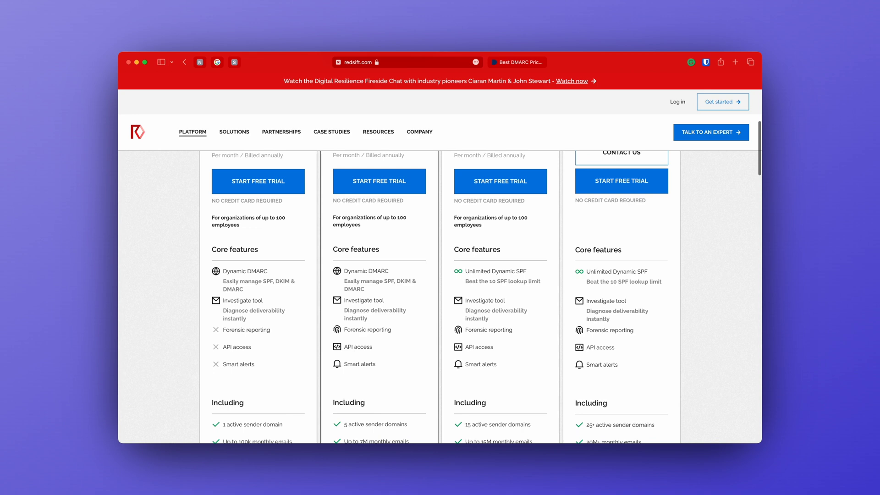
{"action": "scroll", "coordinate": [440, 298], "scroll_direction": "down", "scroll_amount": 5}
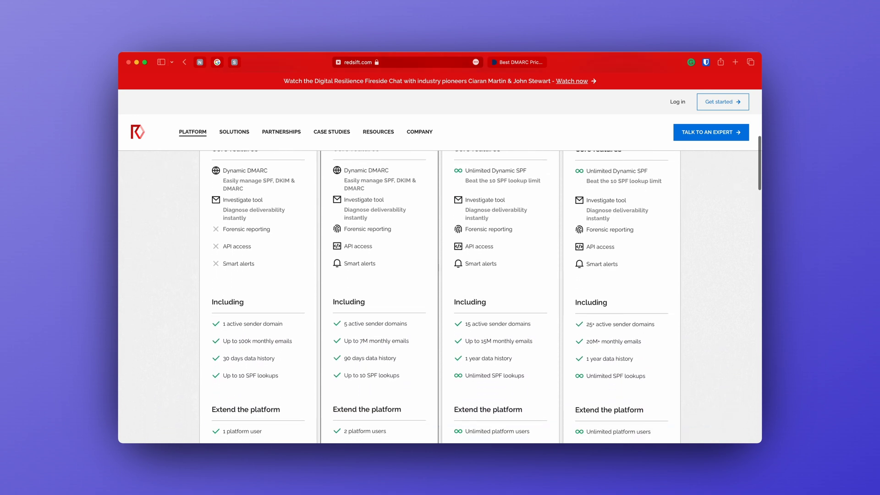
{"action": "scroll", "coordinate": [440, 298], "scroll_direction": "down", "scroll_amount": 2}
{"action": "scroll", "coordinate": [440, 298], "scroll_direction": "down", "scroll_amount": 2}
{"action": "scroll", "coordinate": [441, 298], "scroll_direction": "down", "scroll_amount": 1}
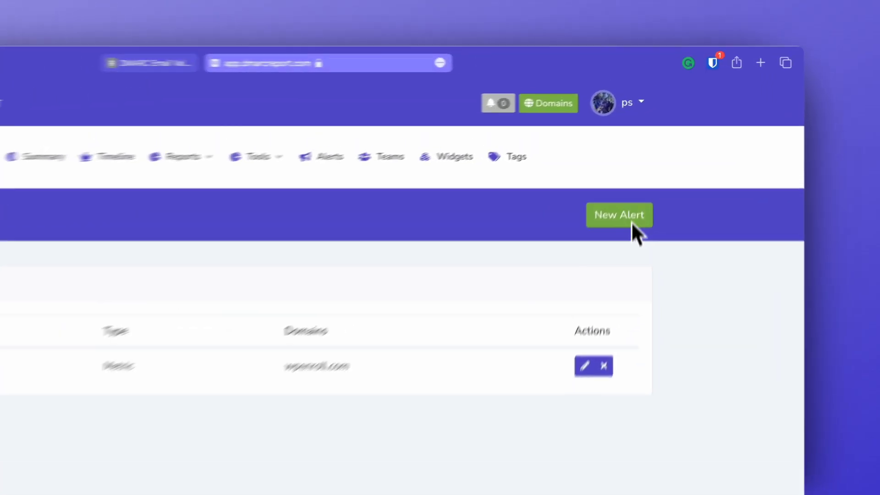
Create a new alert named 'Another alert' covering wpenroll.com.
{"action": "left_click", "coordinate": [631, 220]}
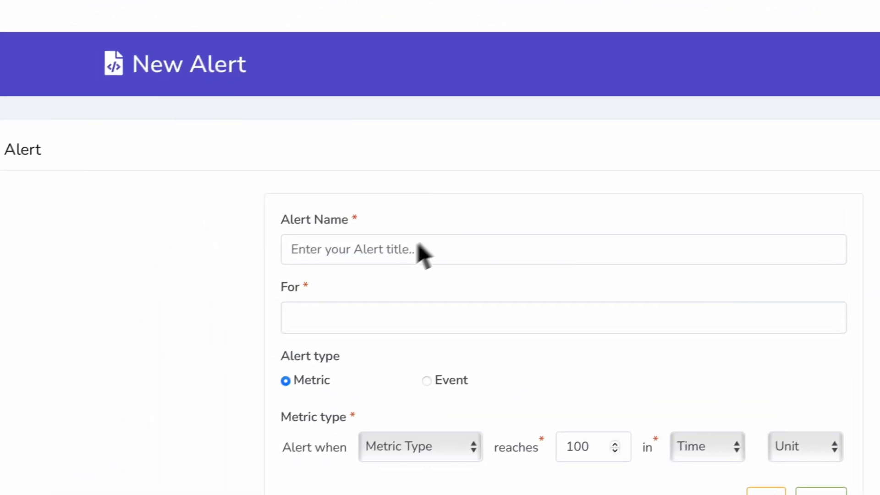
{"action": "left_click", "coordinate": [418, 248]}
{"action": "type", "text": "Anothe"}
{"action": "type", "text": "r"}
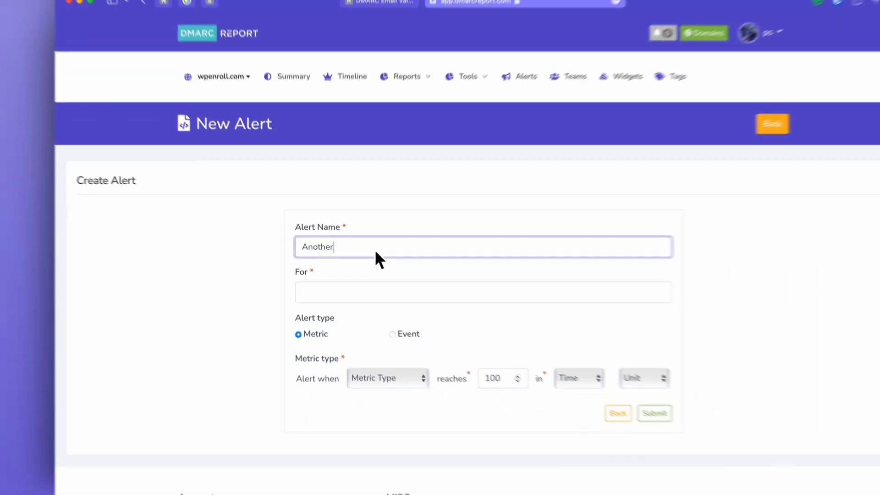
{"action": "type", "text": " alert"}
{"action": "left_click", "coordinate": [338, 296]}
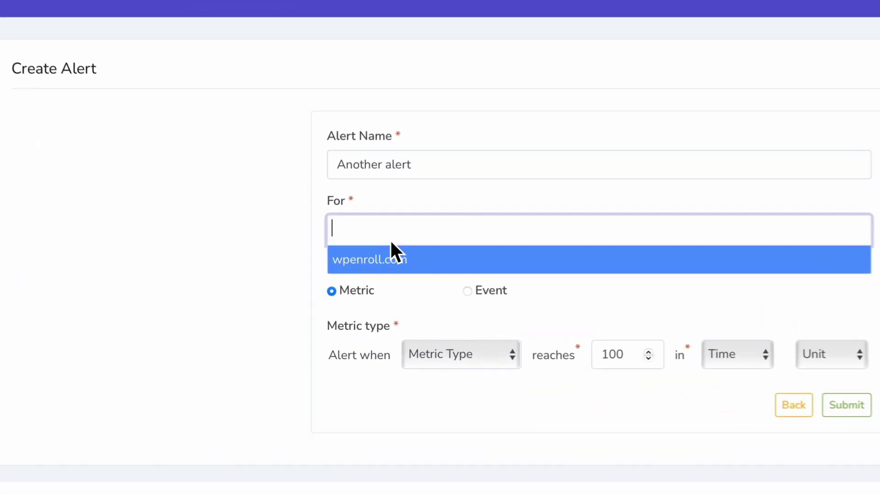
{"action": "left_click", "coordinate": [397, 258]}
Make the alert trigger when emails reported reach 200 within 7 days.
{"action": "left_click", "coordinate": [406, 252]}
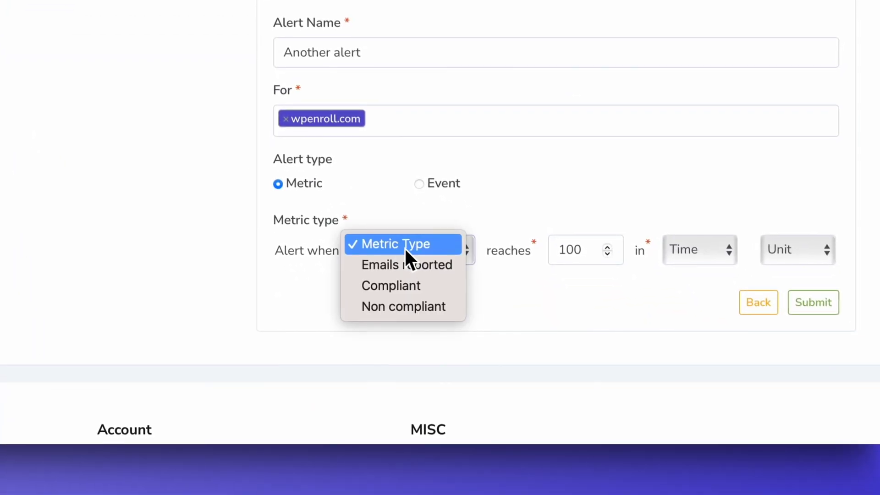
{"action": "left_click", "coordinate": [417, 269]}
{"action": "left_click", "coordinate": [444, 250]}
{"action": "key", "text": "BackSpace"}
{"action": "type", "text": "2"}
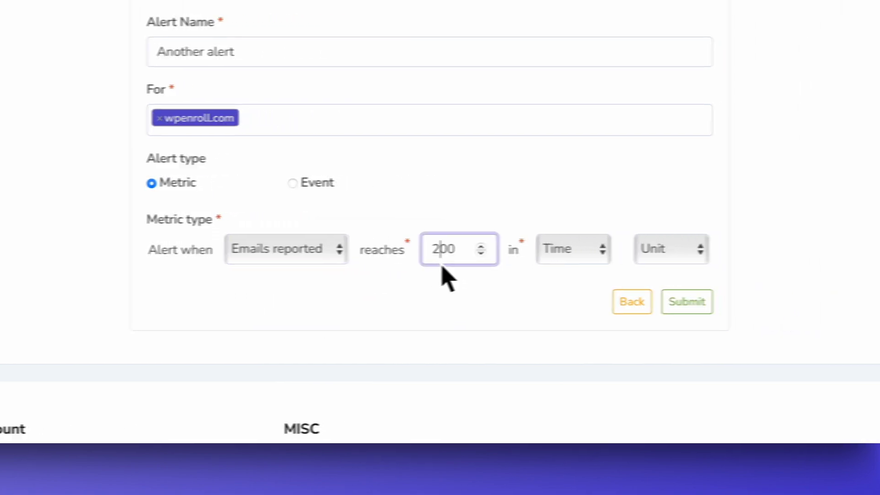
{"action": "left_click", "coordinate": [474, 251]}
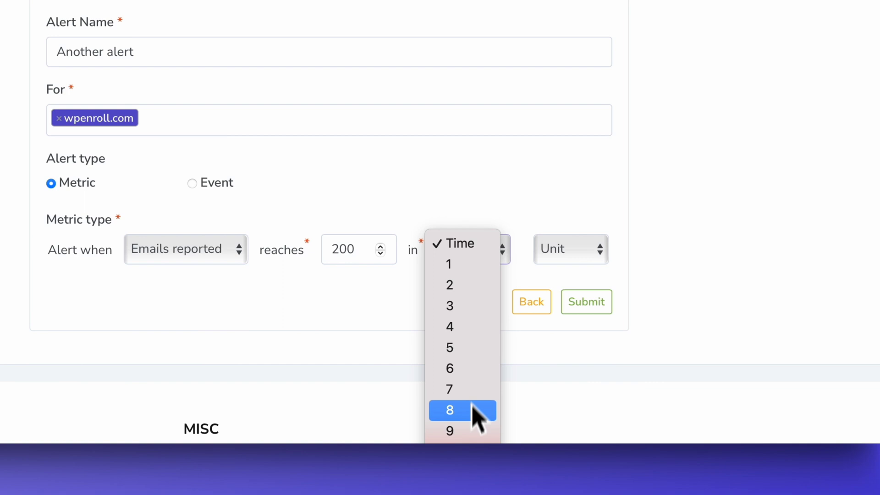
{"action": "left_click", "coordinate": [415, 392]}
{"action": "left_click", "coordinate": [487, 251]}
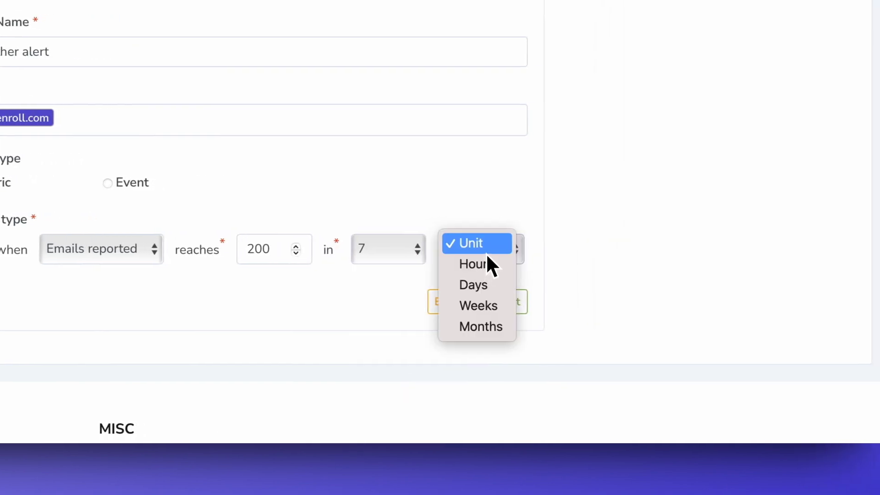
{"action": "left_click", "coordinate": [477, 285]}
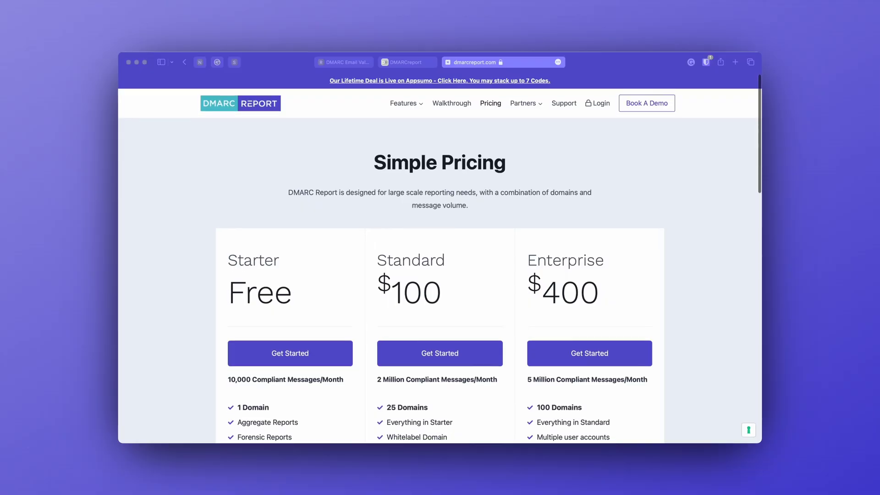
{"action": "scroll", "coordinate": [439, 263], "scroll_direction": "down", "scroll_amount": 1}
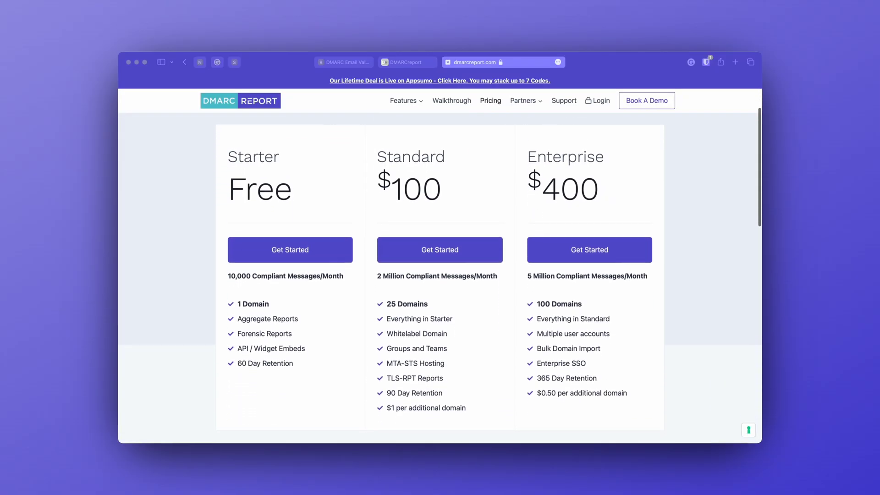